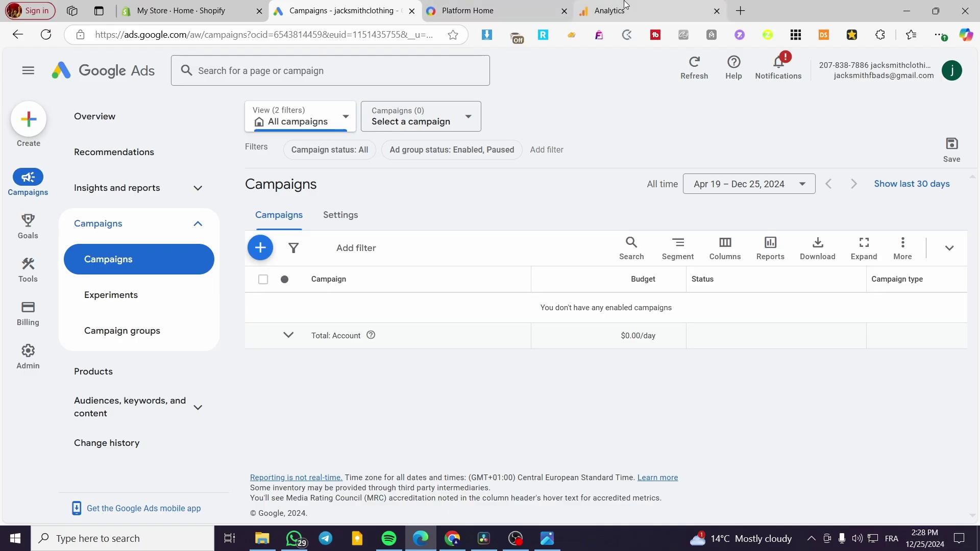
# - Look over the Google Analytics home page, the Google Ads campaigns page and the Google Marketing Platform home with its product switcher
pyautogui.click(620, 6)
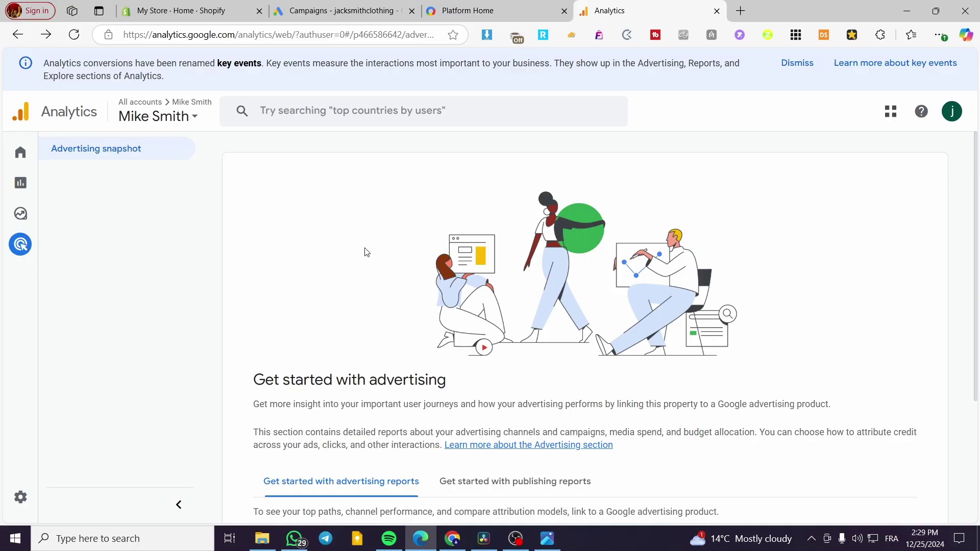
pyautogui.click(19, 156)
pyautogui.click(342, 10)
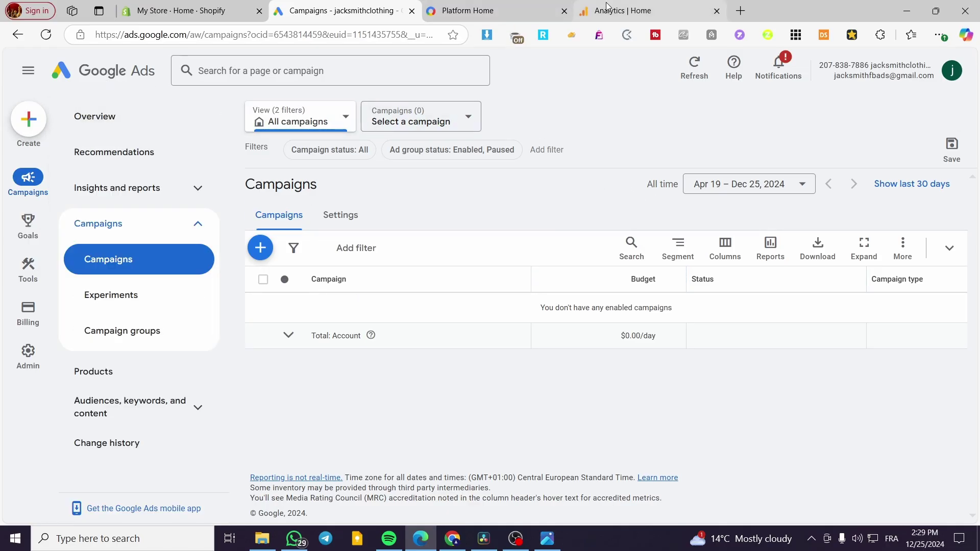
pyautogui.click(620, 11)
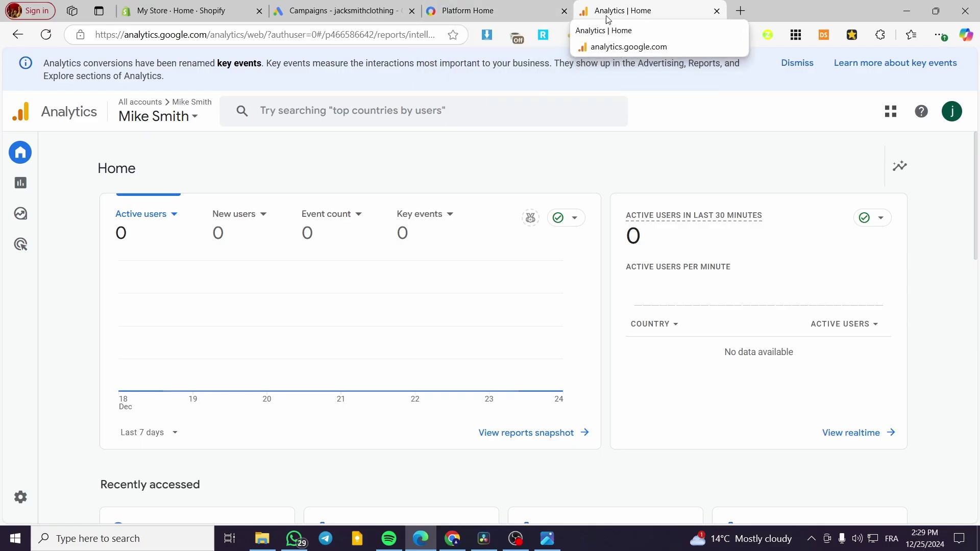
pyautogui.click(491, 13)
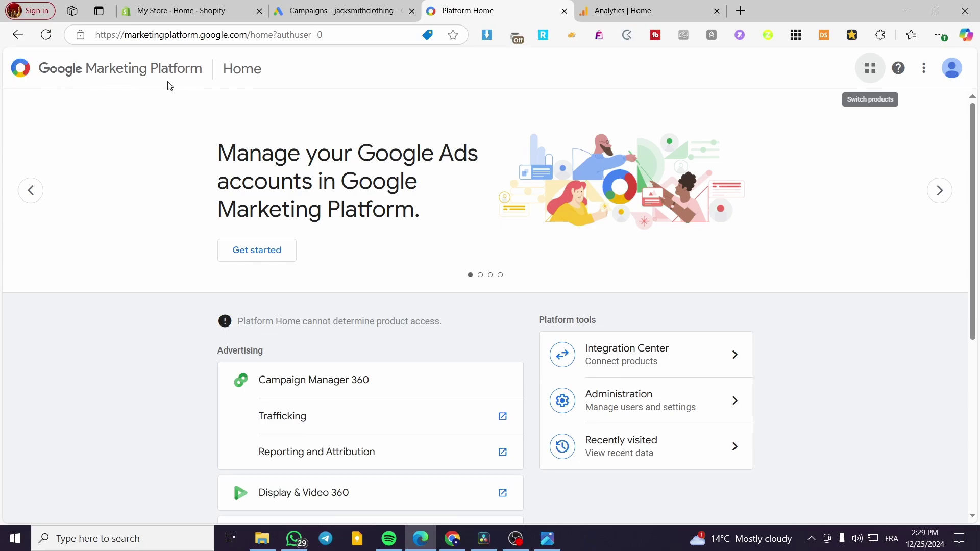
pyautogui.click(869, 79)
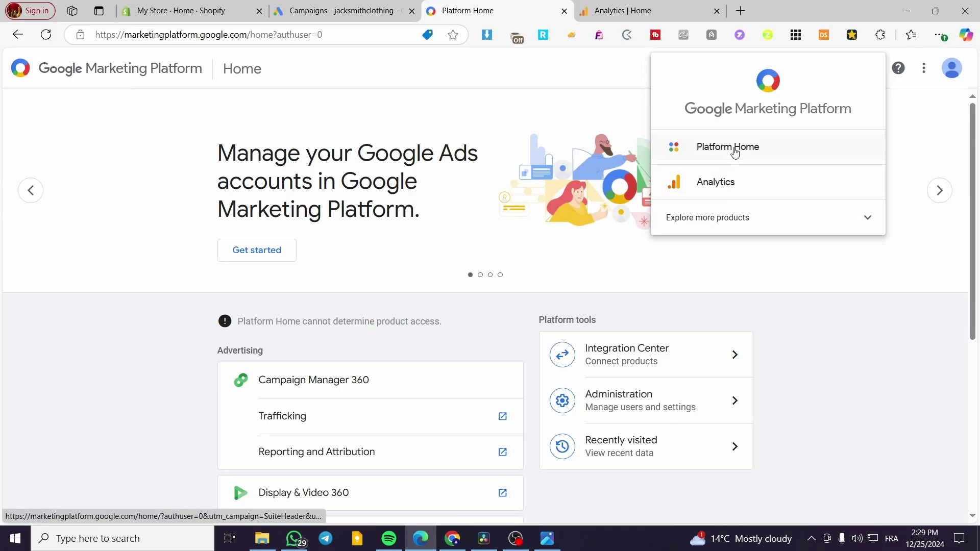
pyautogui.click(635, 10)
pyautogui.click(332, 6)
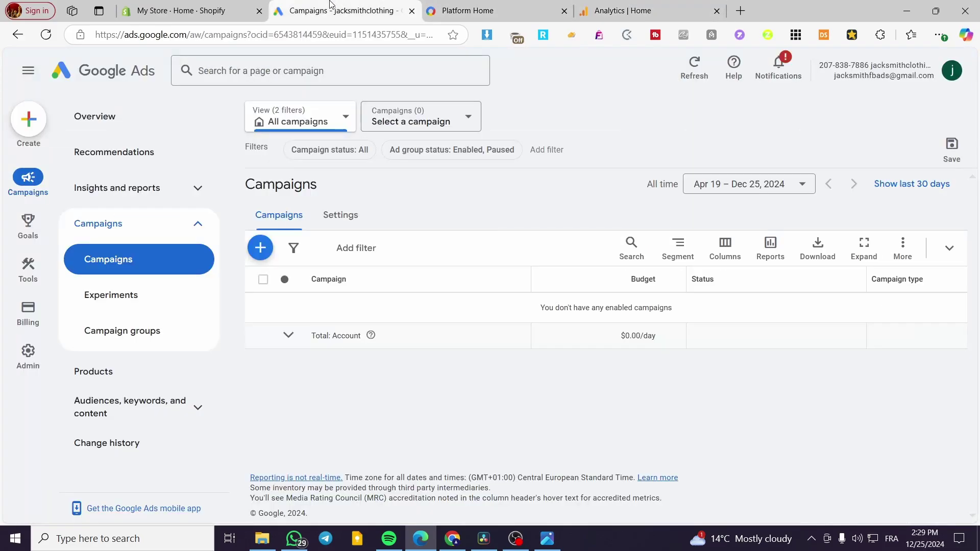
pyautogui.click(513, 11)
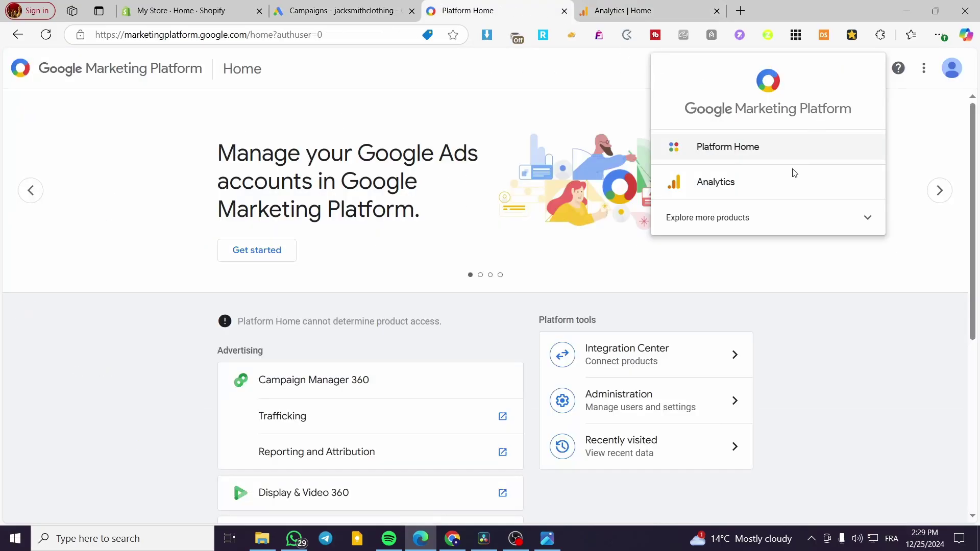
pyautogui.click(651, 6)
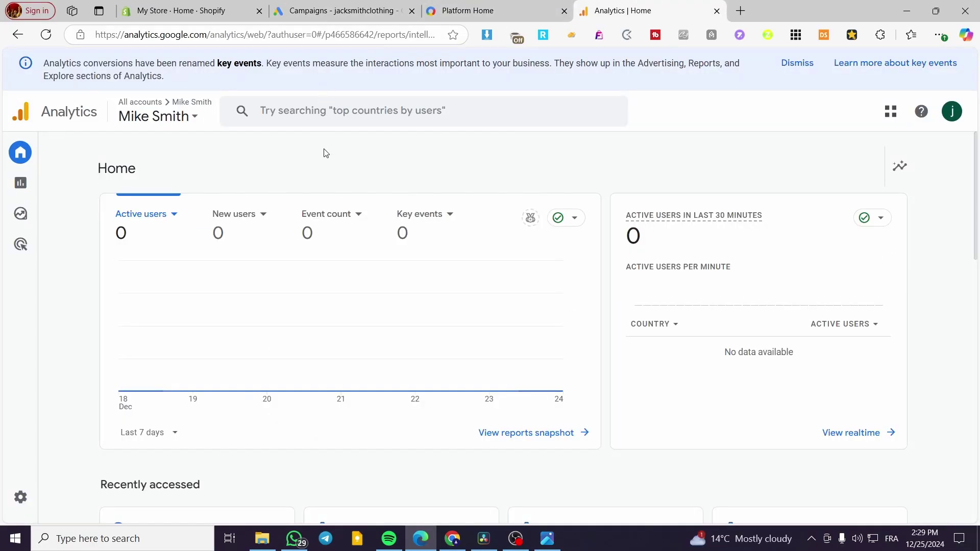
pyautogui.click(316, 6)
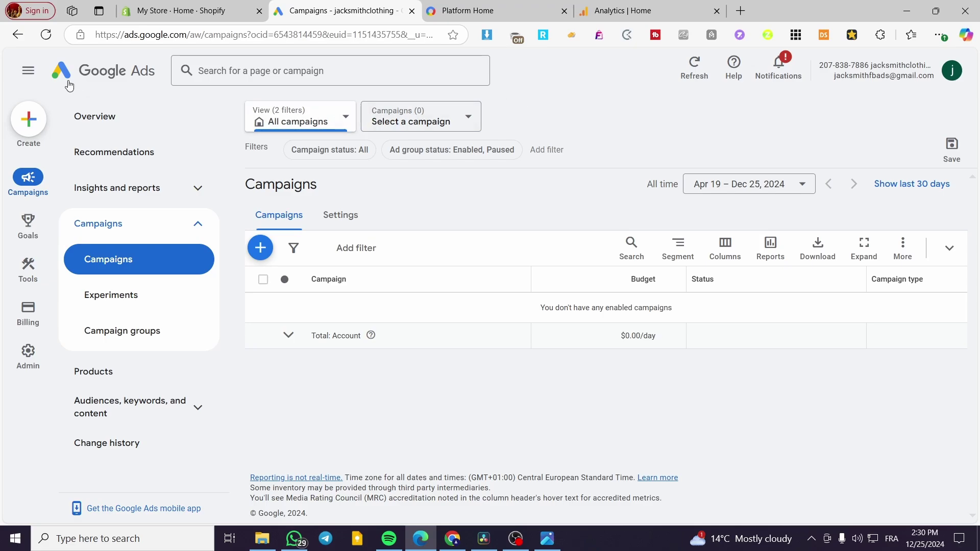
pyautogui.click(666, 6)
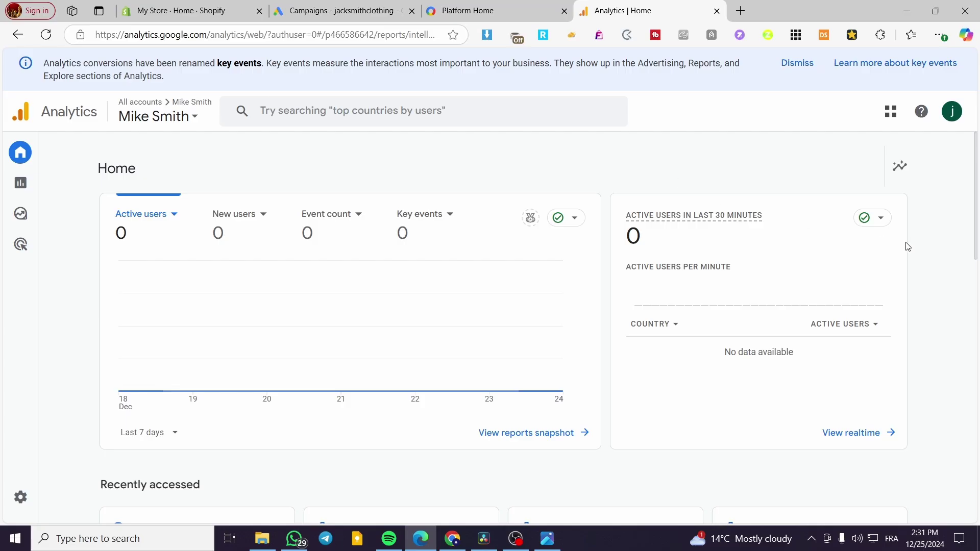
pyautogui.click(337, 11)
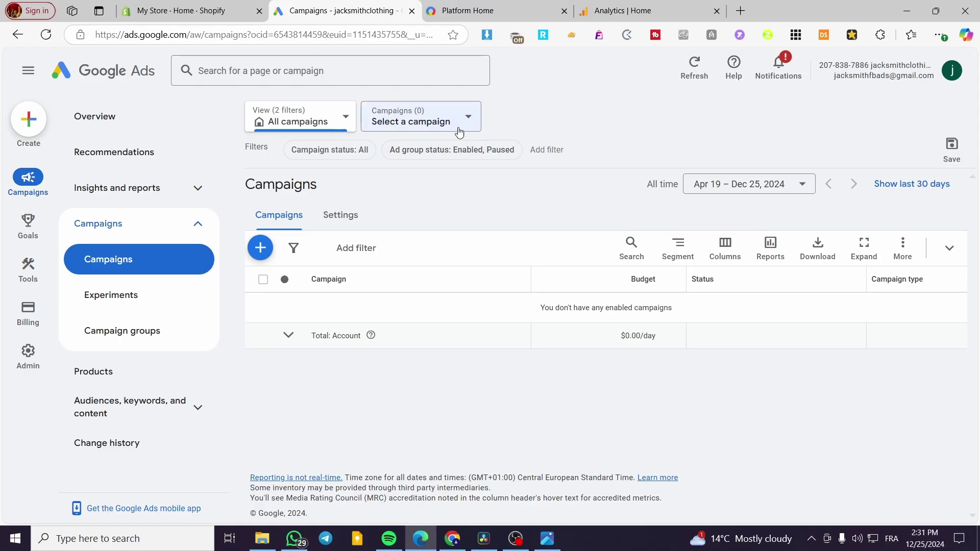
pyautogui.click(591, 7)
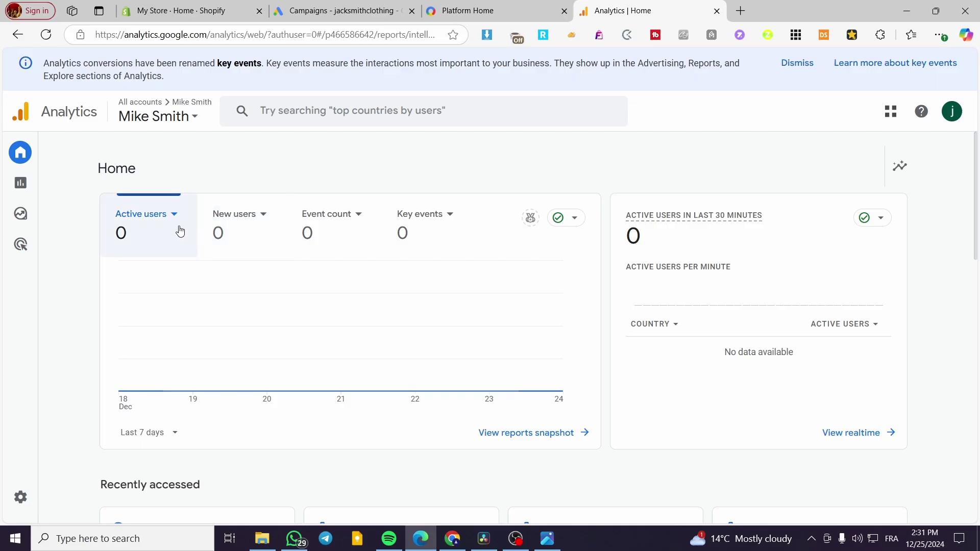
# - Open the Advertising section of Google Analytics and review its options for linking the property to an advertising product
pyautogui.moveTo(17, 196)
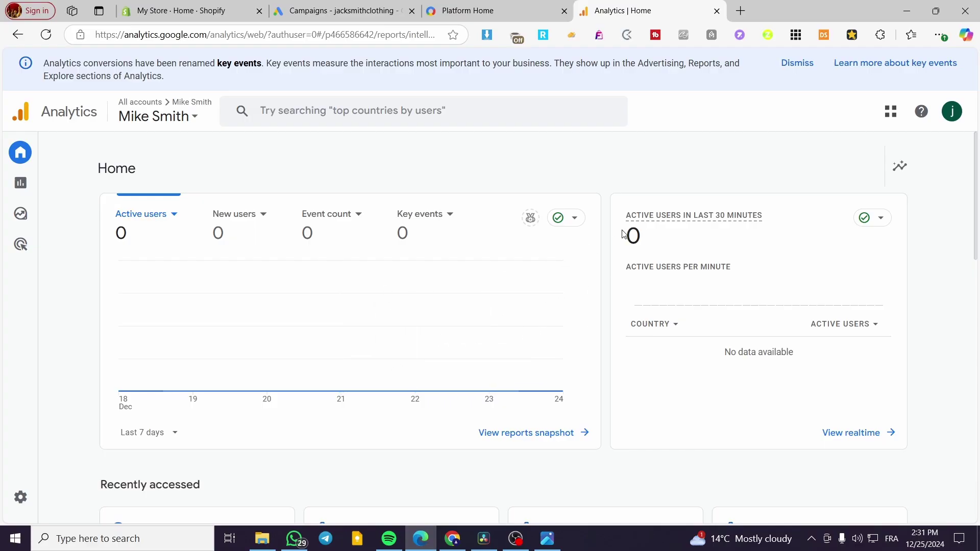
pyautogui.moveTo(15, 214)
pyautogui.moveTo(20, 154)
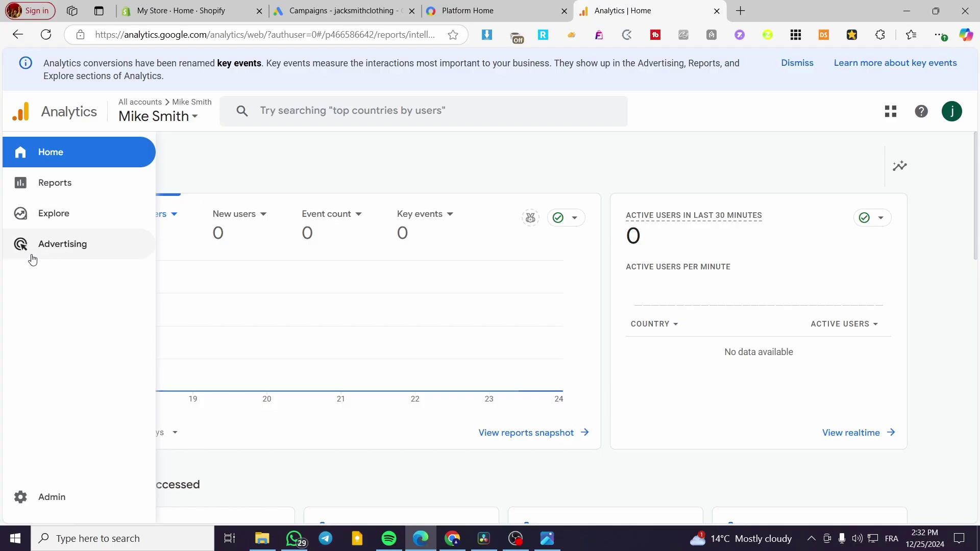
pyautogui.moveTo(7, 247)
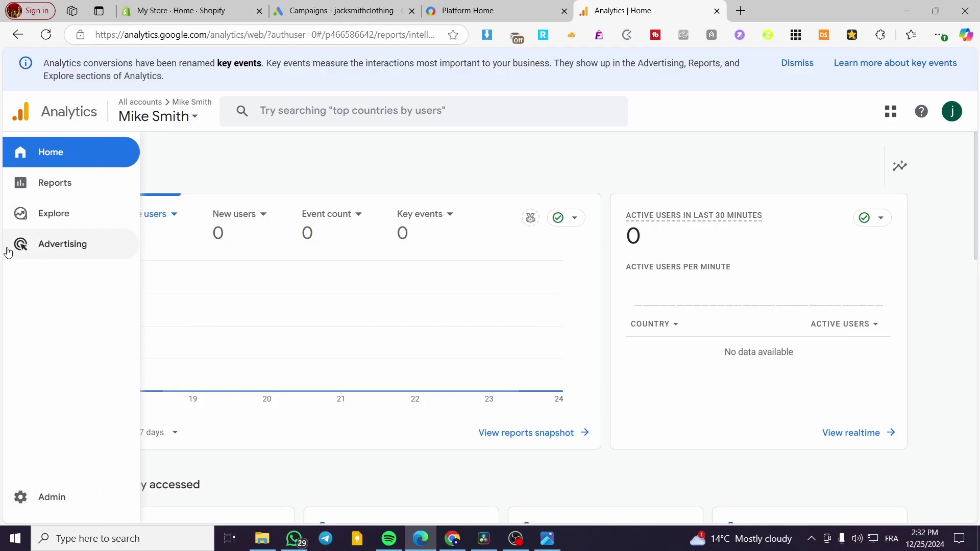
pyautogui.click(38, 250)
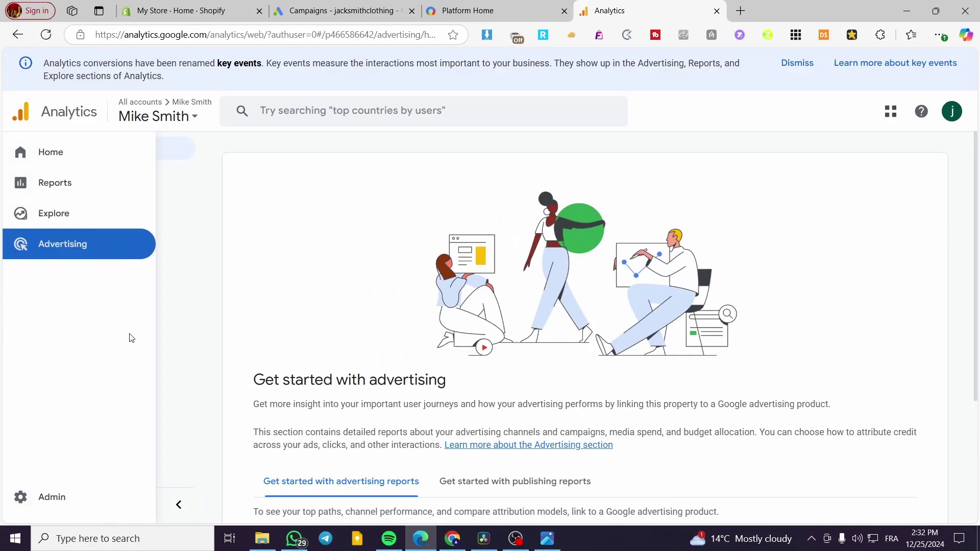
pyautogui.scroll(-3, 678, 258)
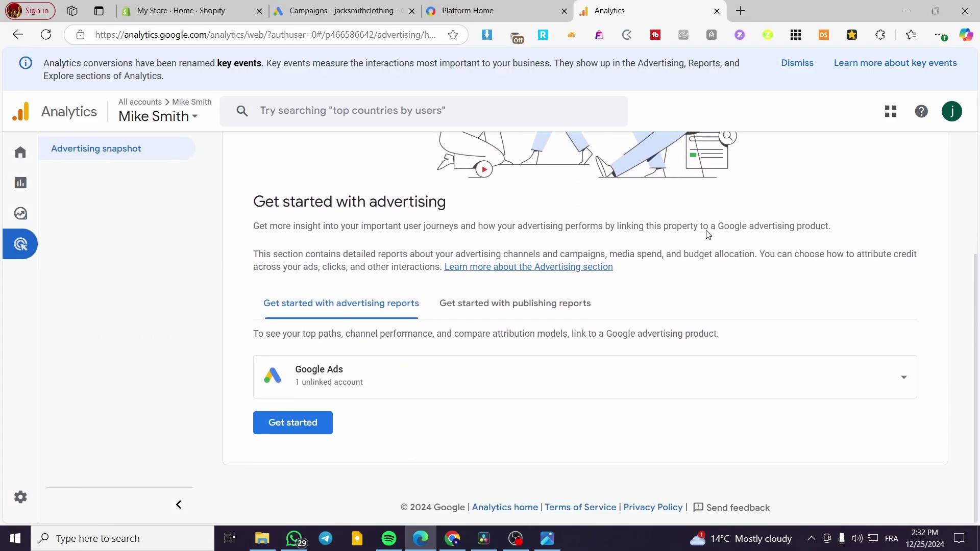
pyautogui.scroll(2, 875, 284)
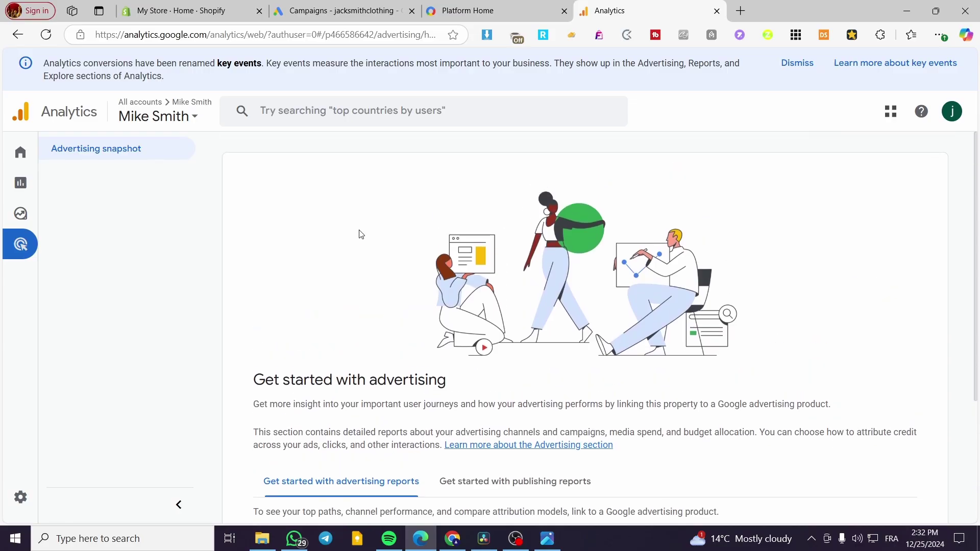
pyautogui.scroll(-2, 871, 299)
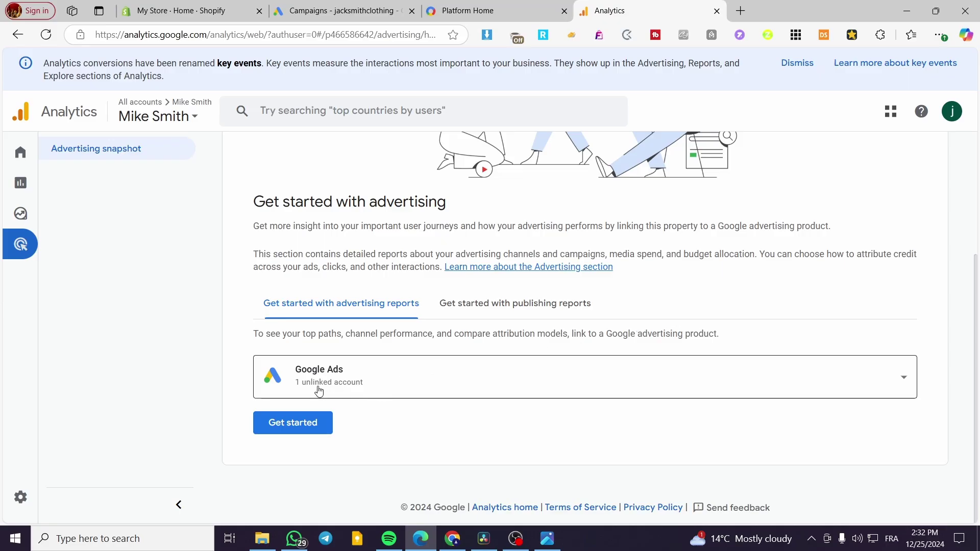
pyautogui.scroll(3, 535, 163)
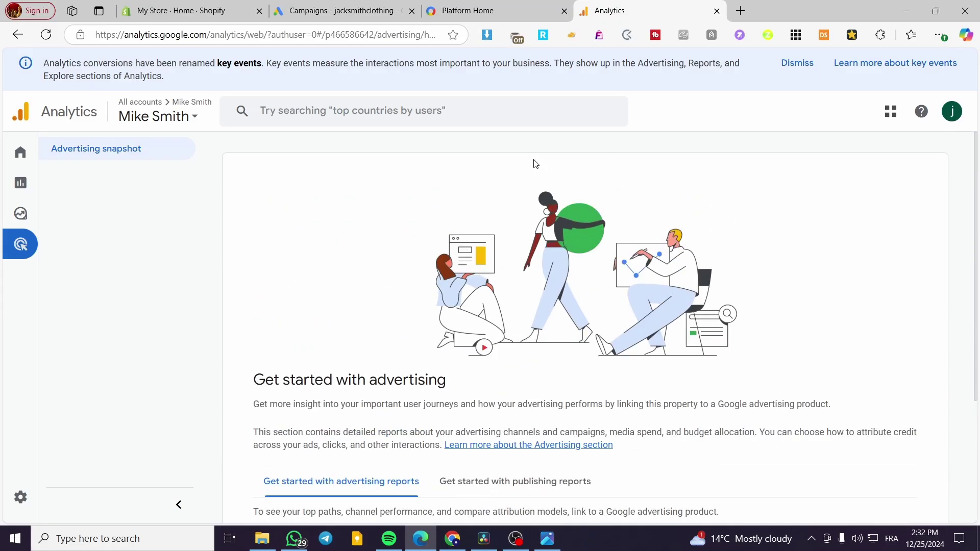
pyautogui.scroll(-3, 472, 354)
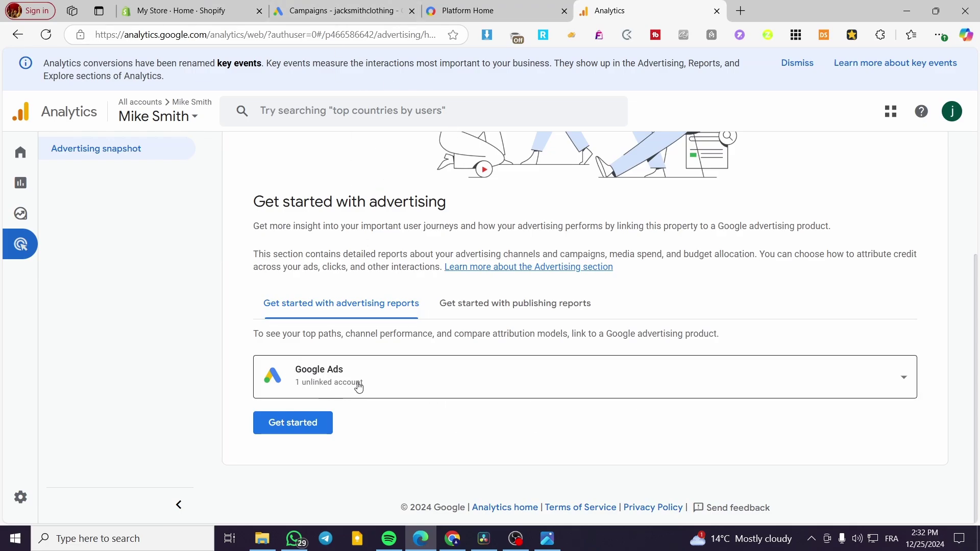
# - Choose Google Ads as the advertising product to link and start creating the link
pyautogui.click(906, 378)
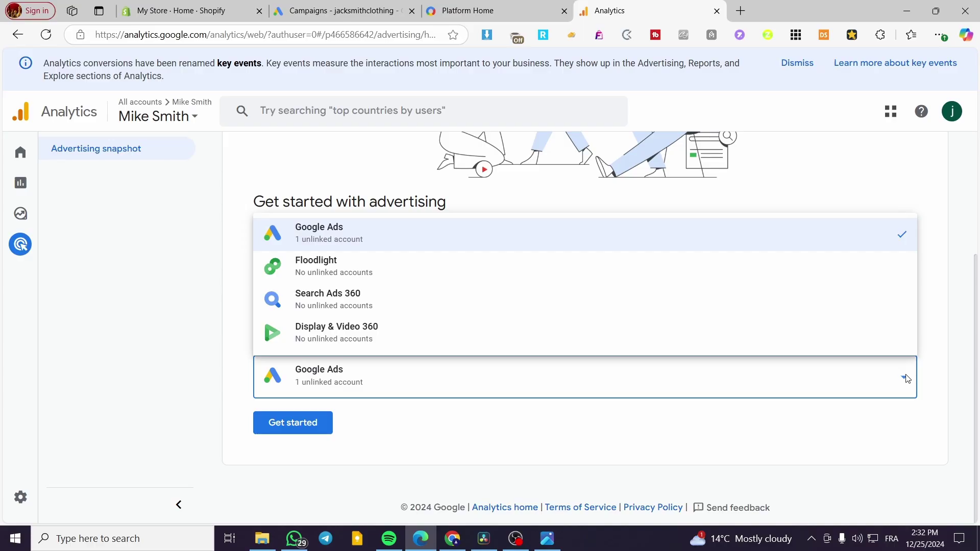
pyautogui.click(905, 378)
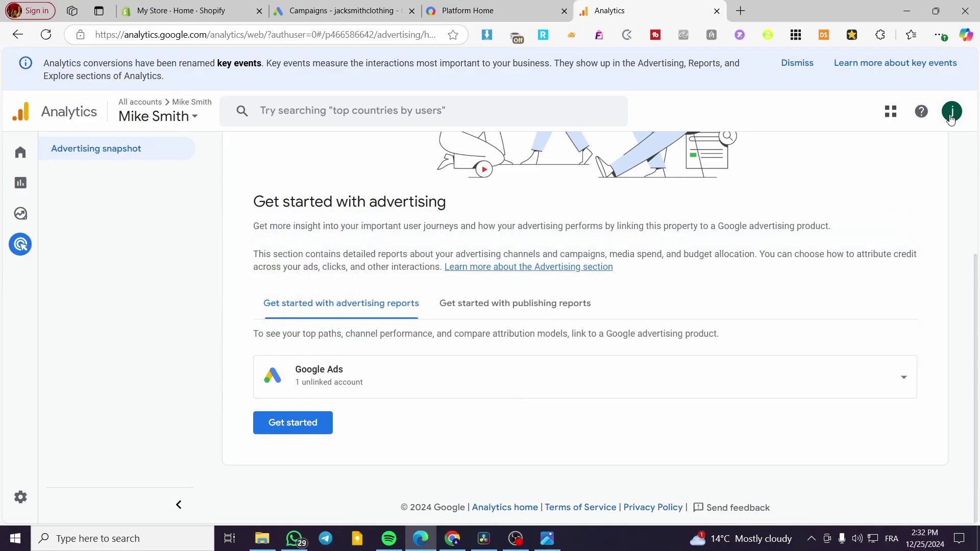
pyautogui.click(357, 10)
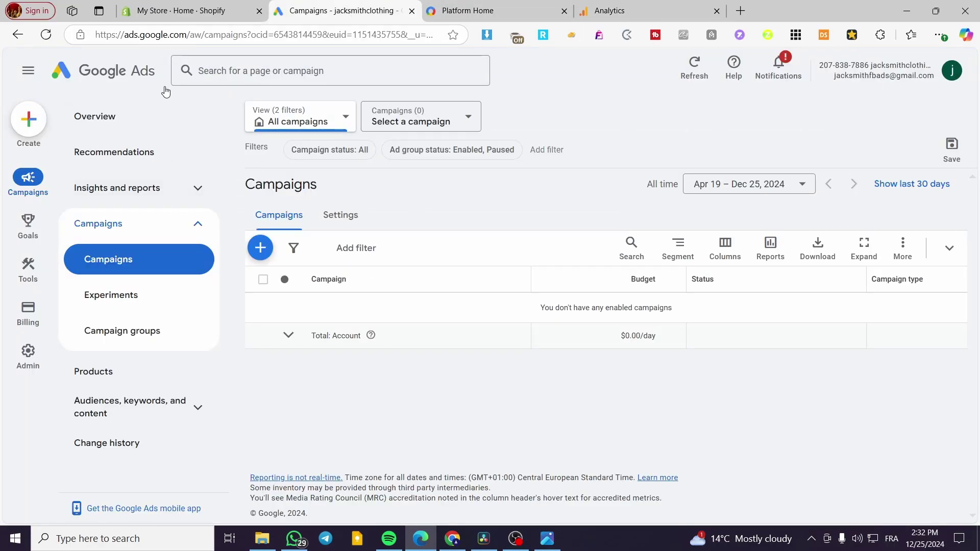
pyautogui.click(648, 11)
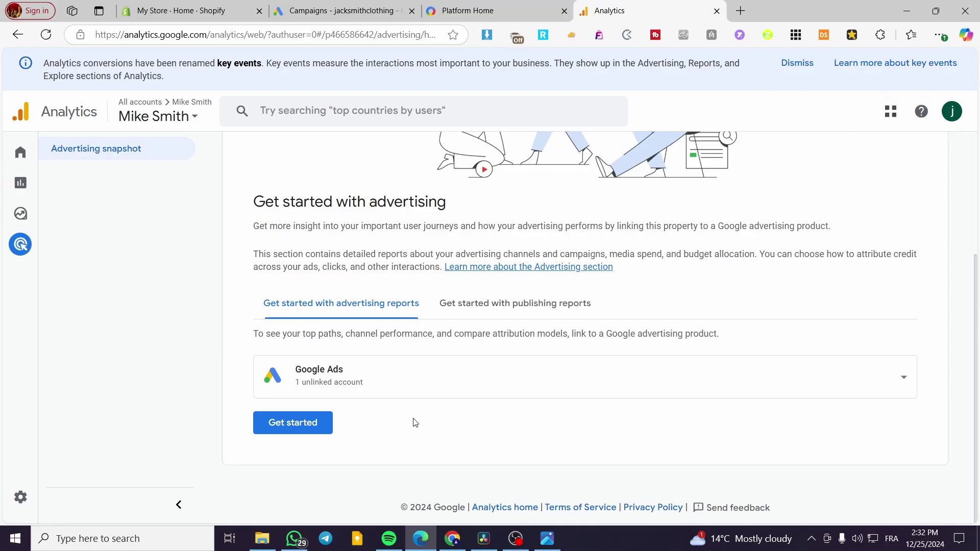
pyautogui.click(343, 383)
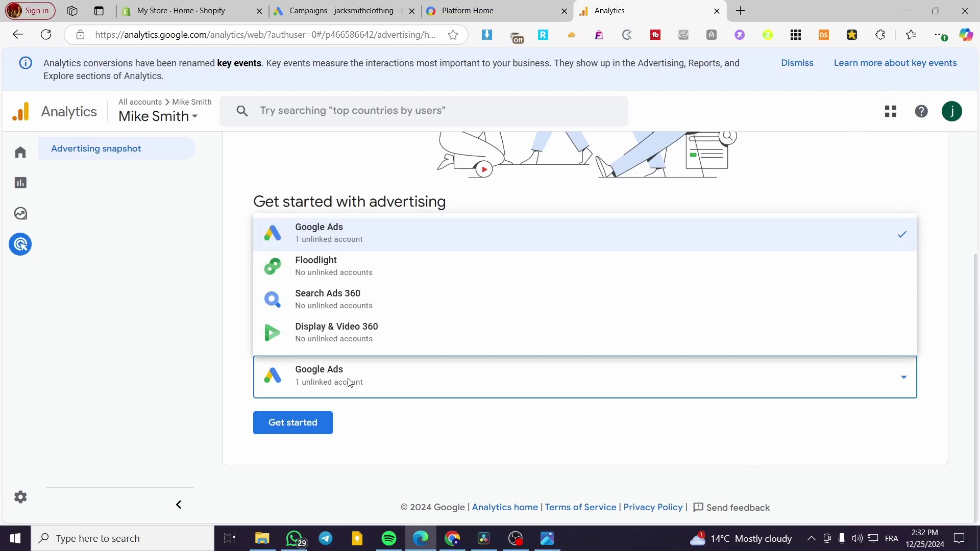
pyautogui.click(315, 404)
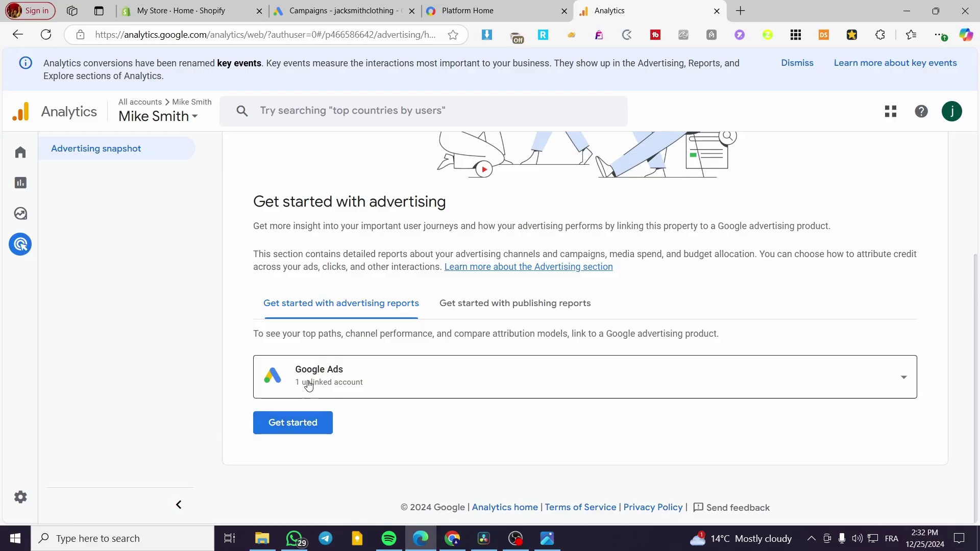
pyautogui.click(308, 375)
pyautogui.click(339, 239)
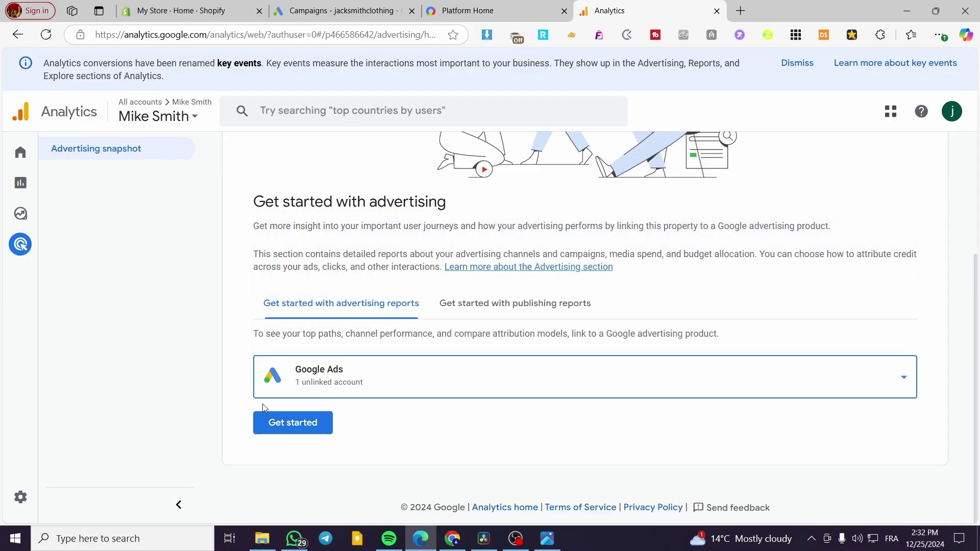
pyautogui.click(293, 426)
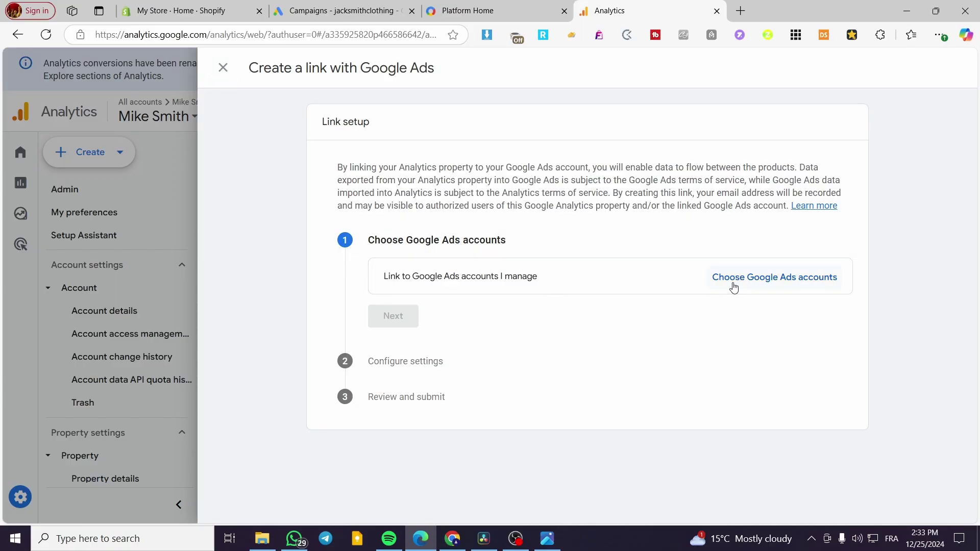
# - Open the list of manageable Google Ads accounts for the link, and switch to Google Ads to check its view and campaign selectors
pyautogui.click(815, 281)
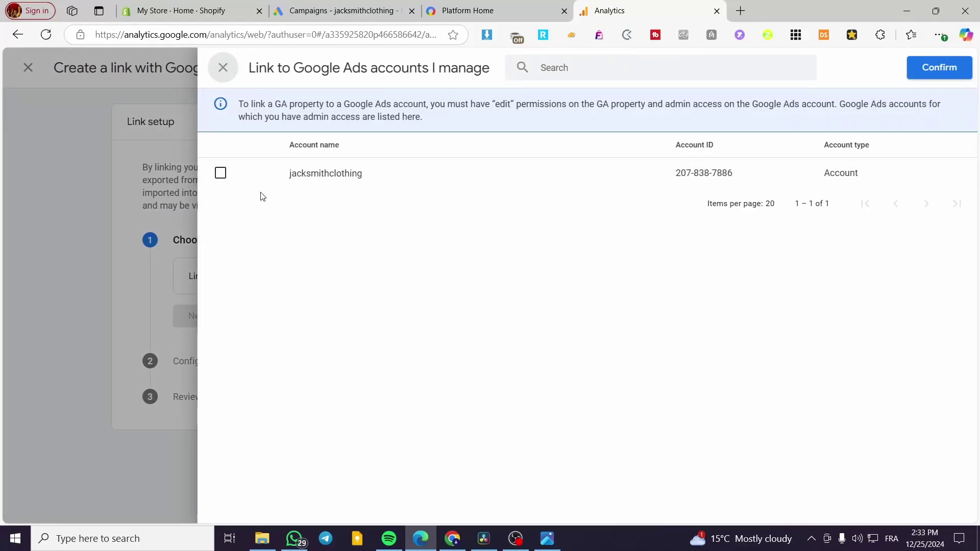
pyautogui.click(397, 12)
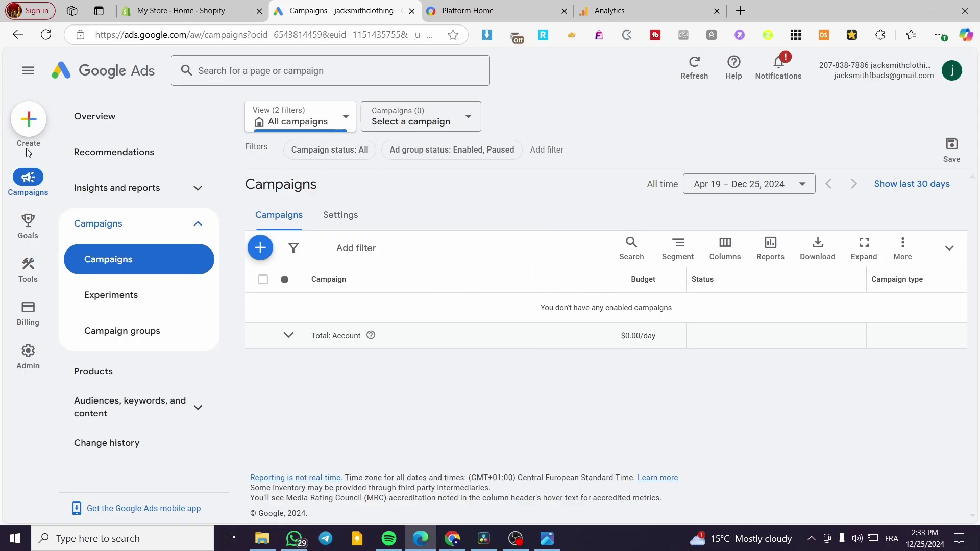
pyautogui.click(342, 118)
pyautogui.click(343, 119)
pyautogui.click(453, 122)
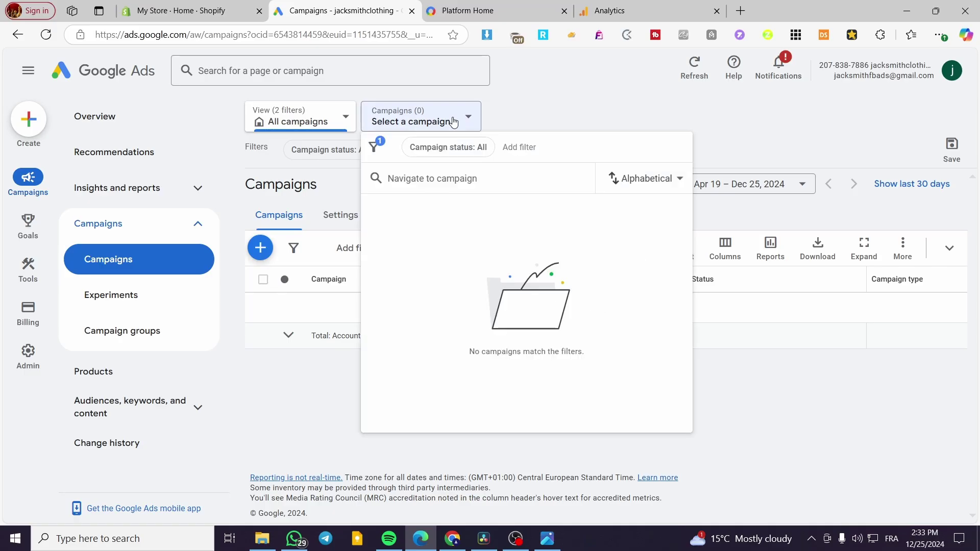
pyautogui.click(453, 123)
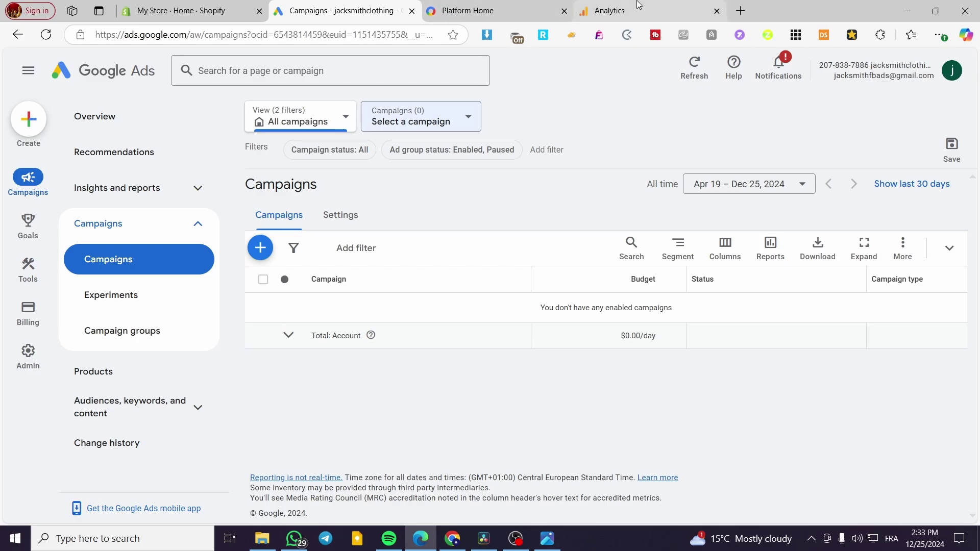
# - Back in Google Analytics, choose the jacksmithclothing Google Ads account for the link and continue to the configuration settings
pyautogui.click(675, 12)
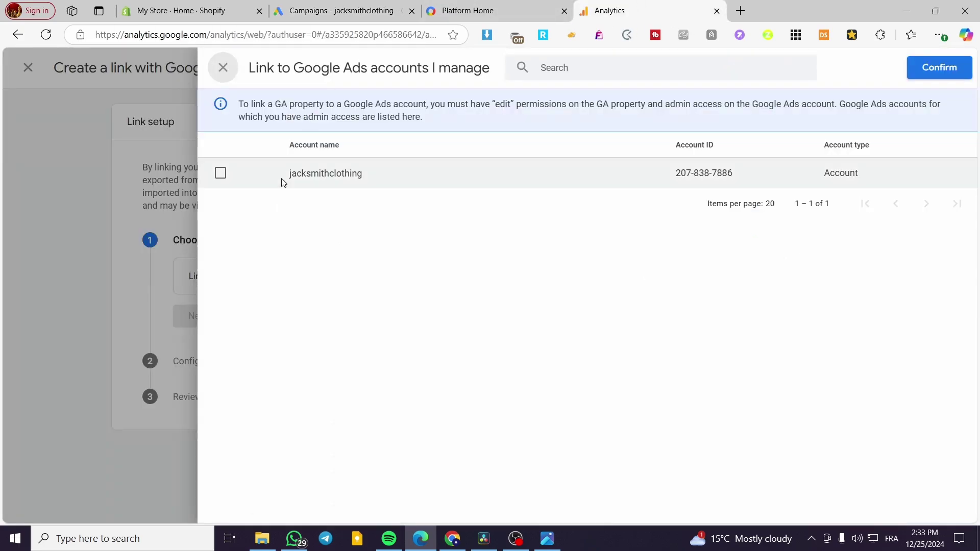
pyautogui.click(220, 173)
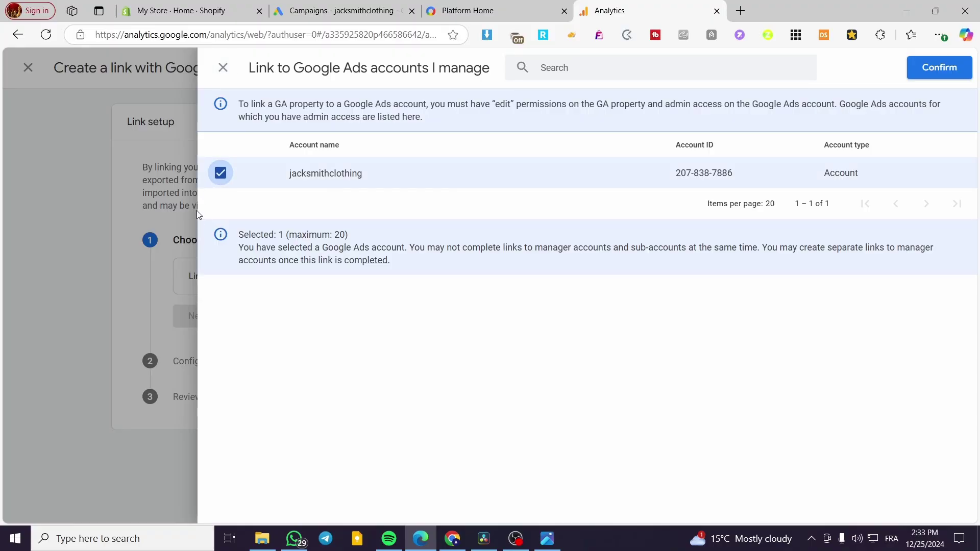
pyautogui.click(939, 67)
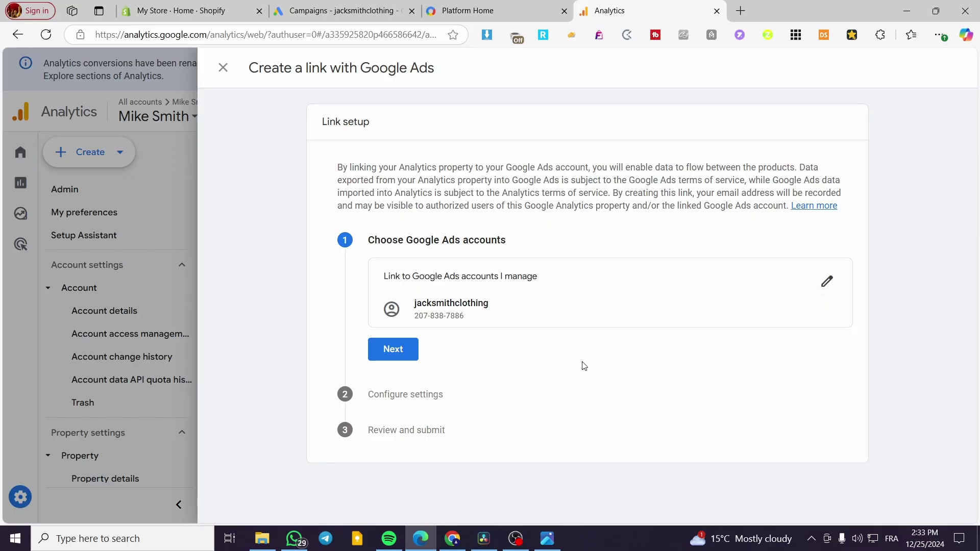
pyautogui.click(404, 358)
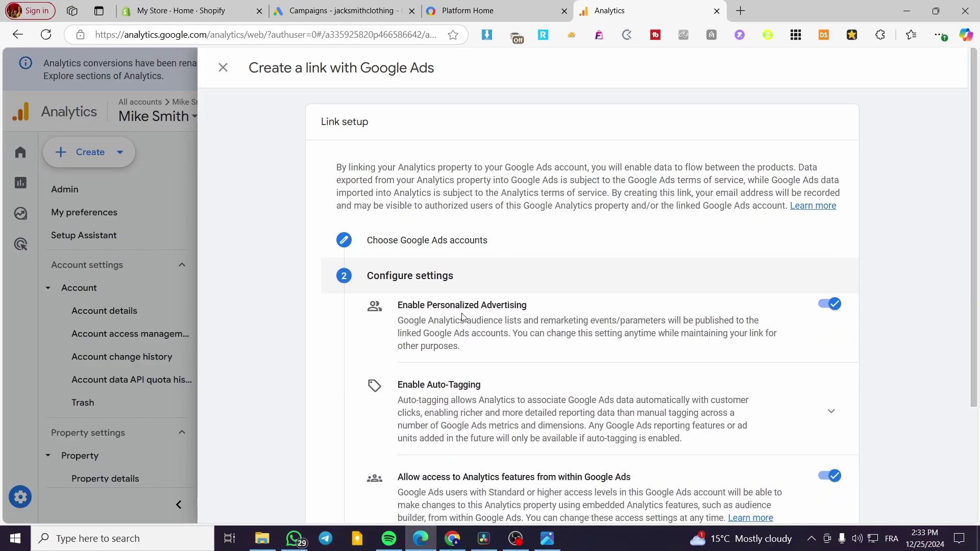
# - Review the link settings, including the expanded auto-tagging options, and continue to the final review with the default choices
pyautogui.scroll(-3, 474, 315)
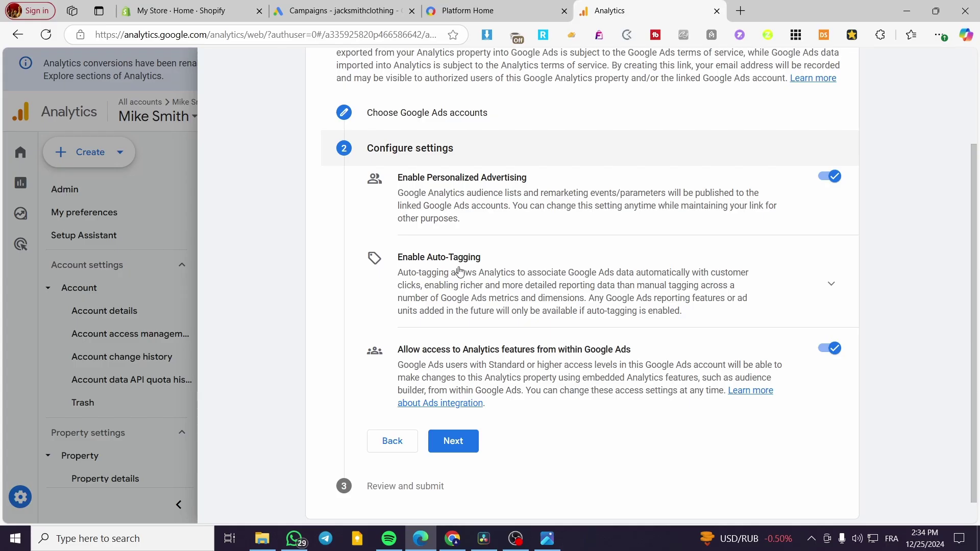
pyautogui.click(831, 284)
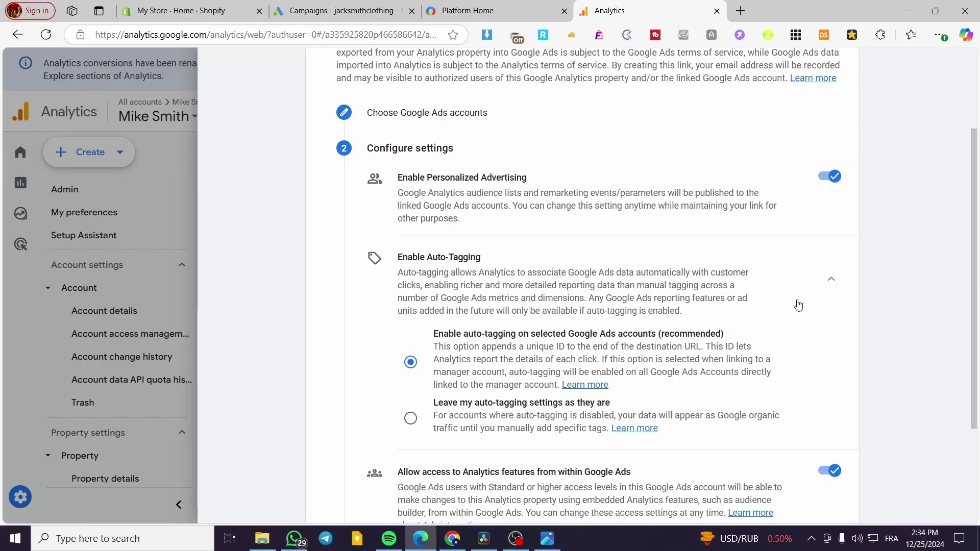
pyautogui.scroll(3, 438, 335)
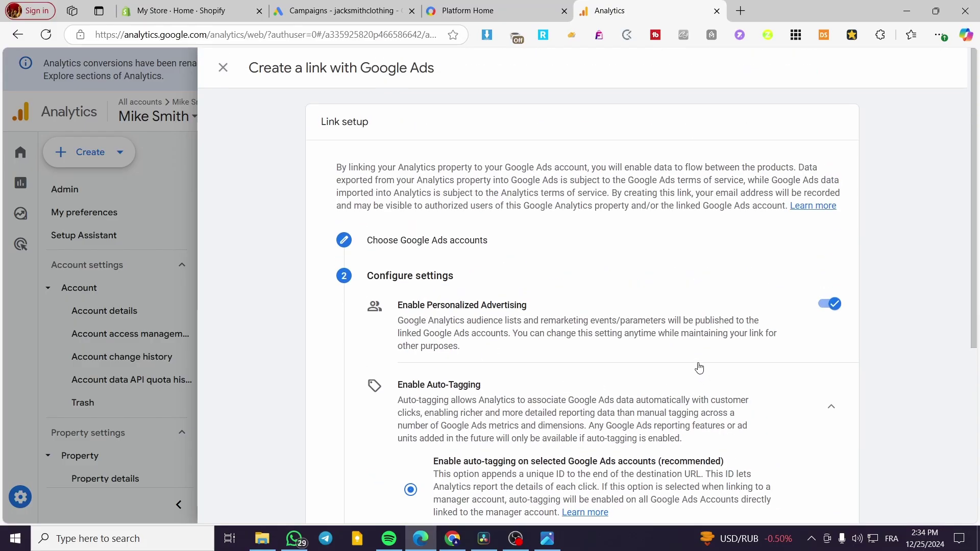
pyautogui.scroll(-2, 699, 368)
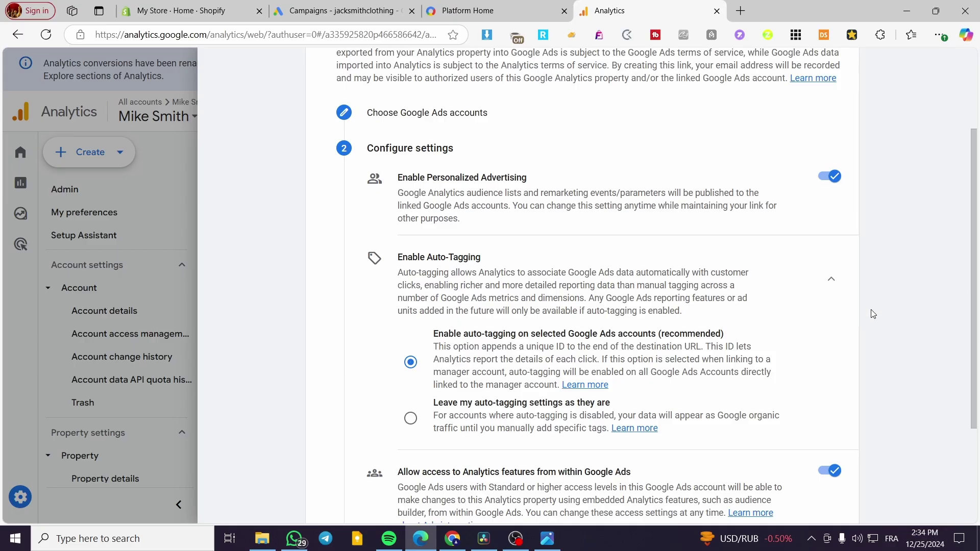
pyautogui.scroll(-2, 672, 322)
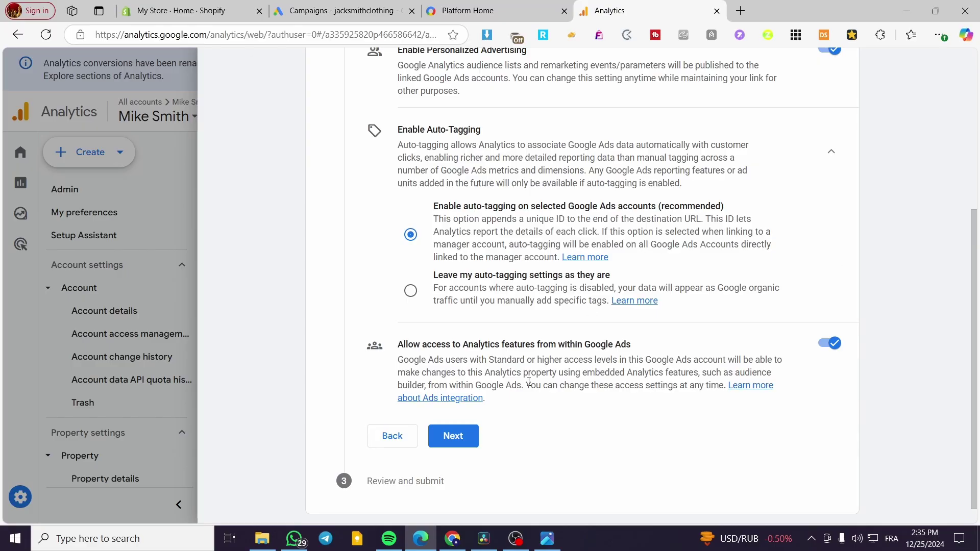
pyautogui.click(453, 436)
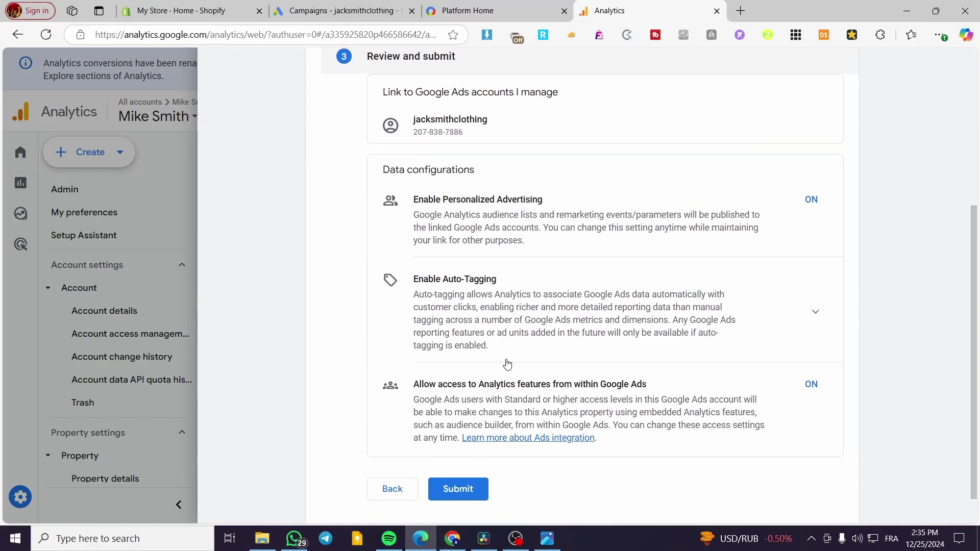
# - Review the link's account and data configurations, submit the Google Ads link and close the link setup
pyautogui.scroll(2, 507, 364)
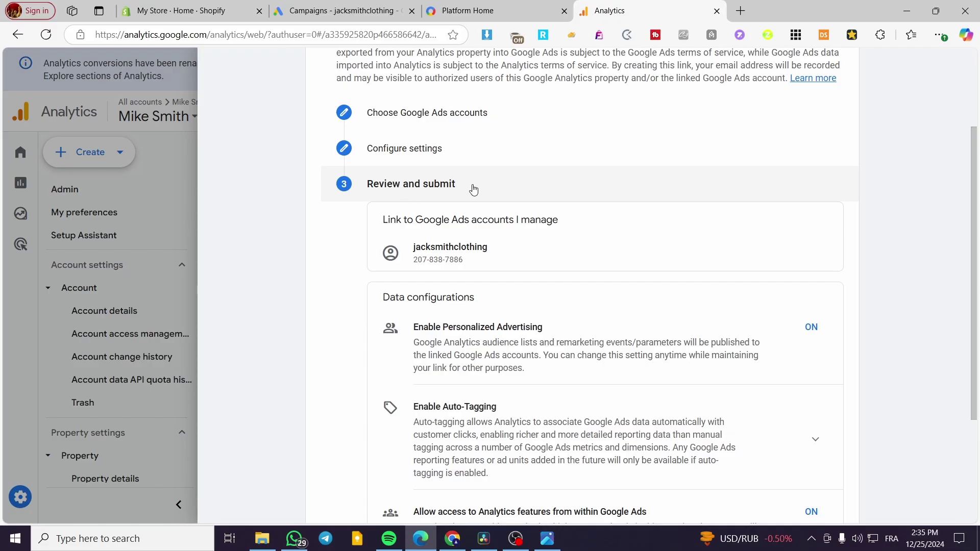
pyautogui.scroll(-1, 868, 277)
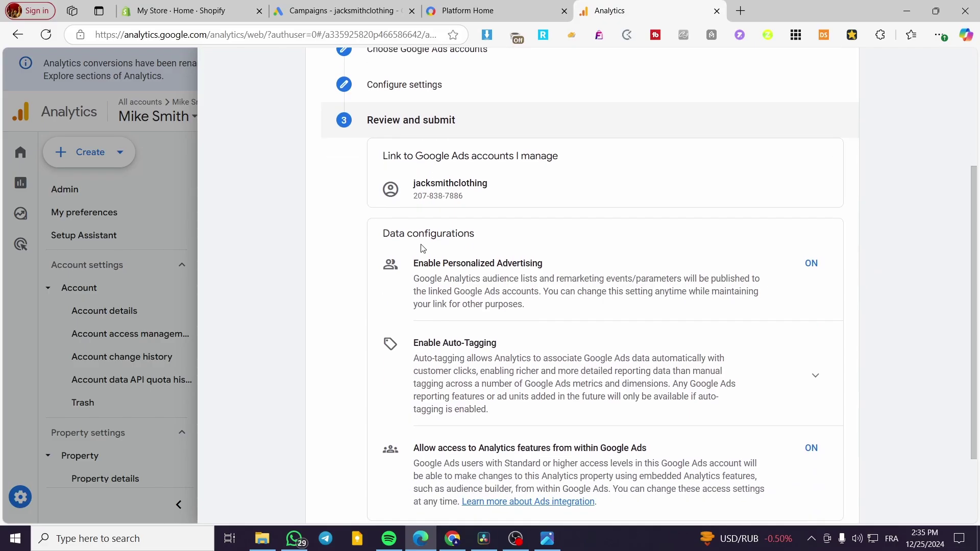
pyautogui.scroll(-2, 571, 266)
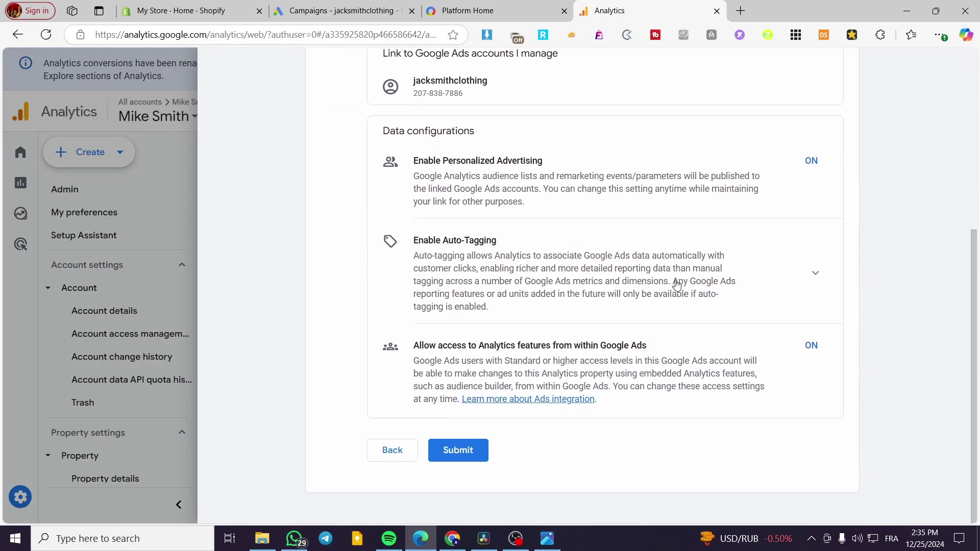
pyautogui.click(456, 452)
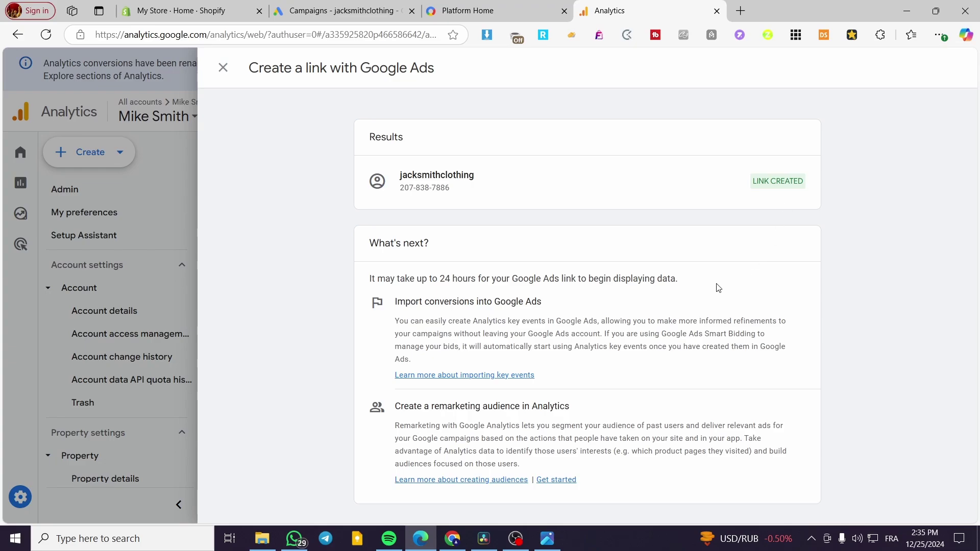
pyautogui.click(229, 66)
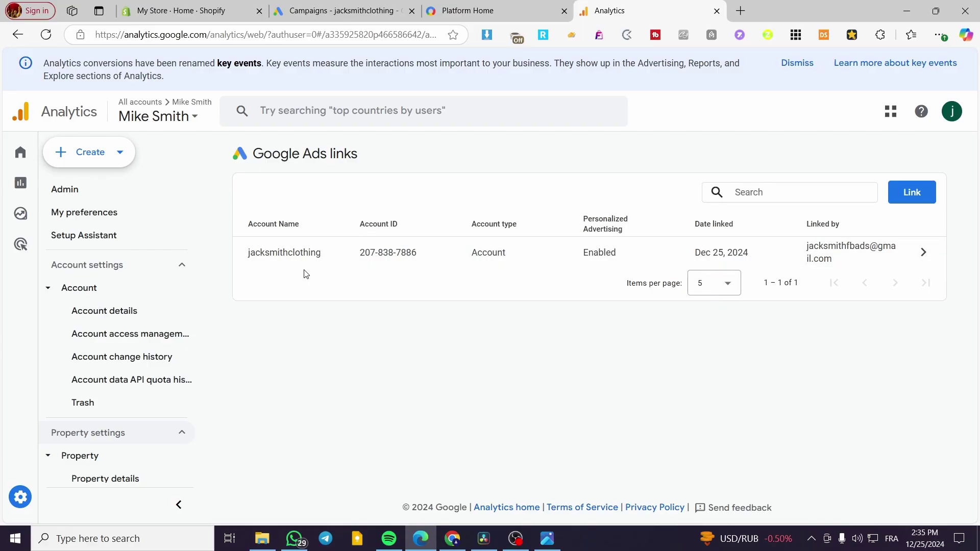
# - Look over the Advertising snapshot and the Home, Reports and Explore sections, ending in the Advertising section
pyautogui.click(23, 246)
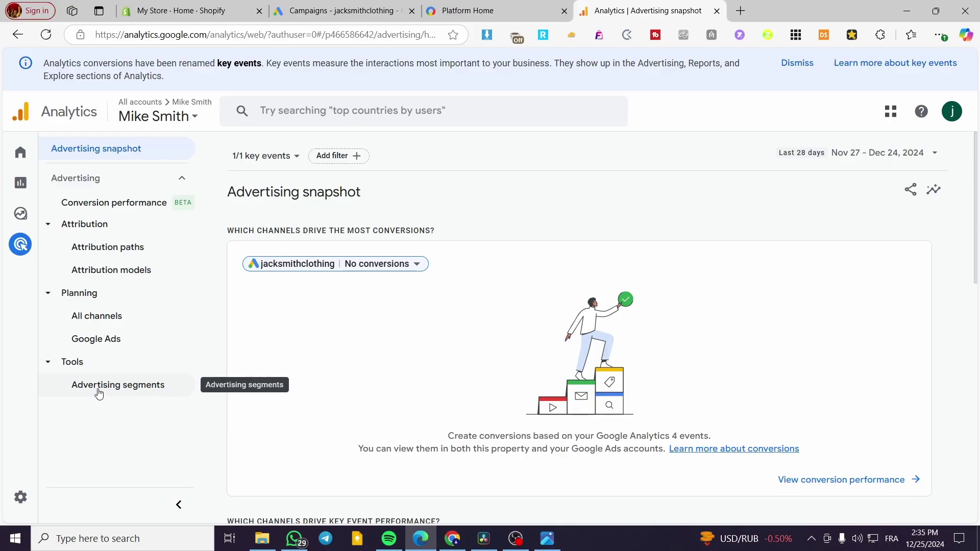
pyautogui.click(407, 267)
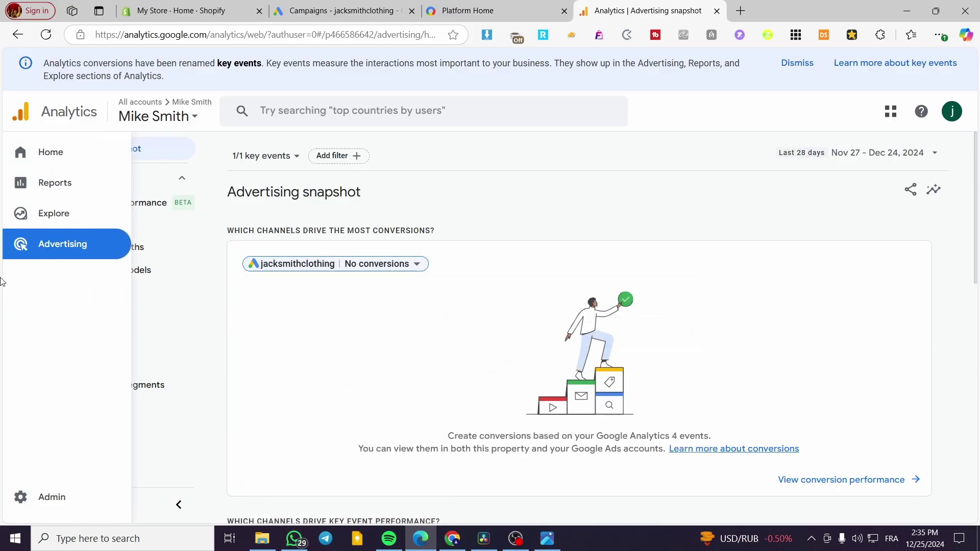
pyautogui.click(47, 154)
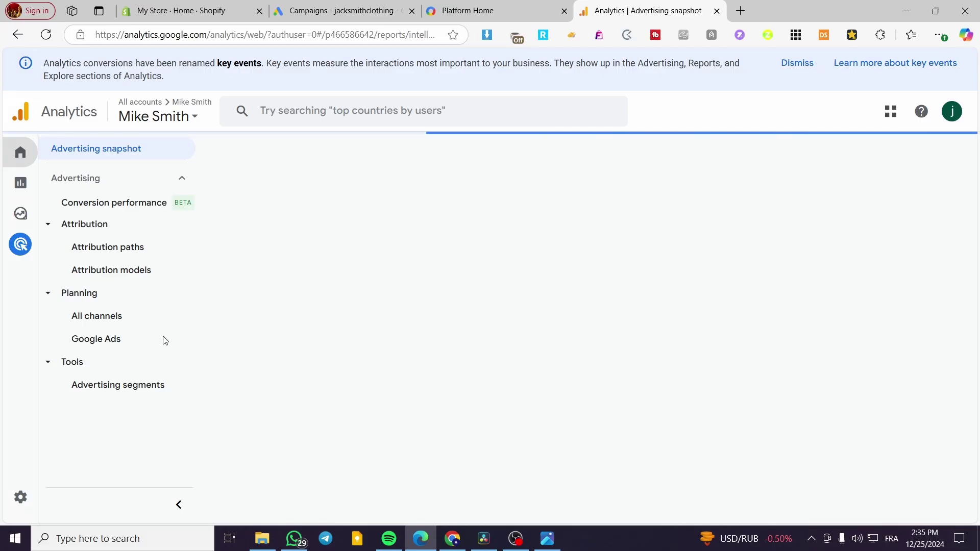
pyautogui.click(20, 244)
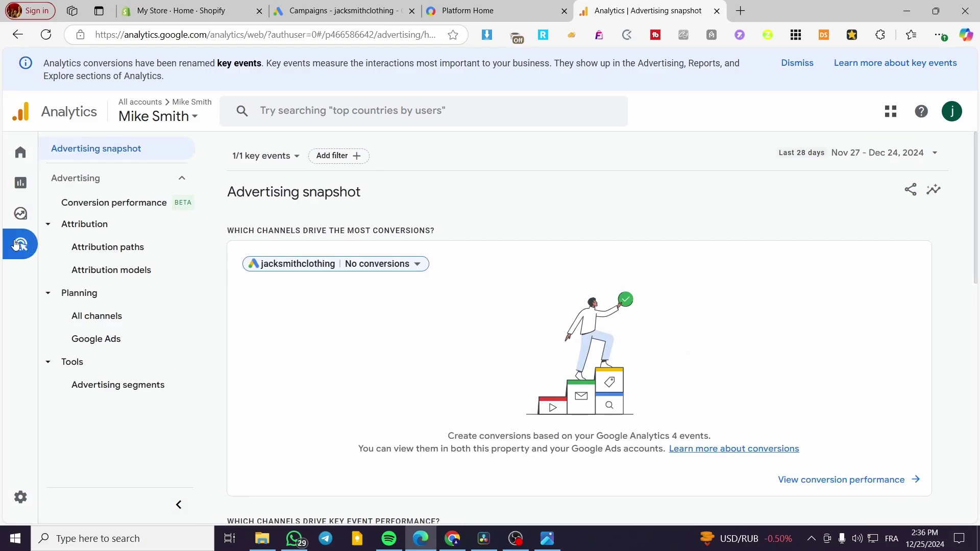
pyautogui.click(32, 192)
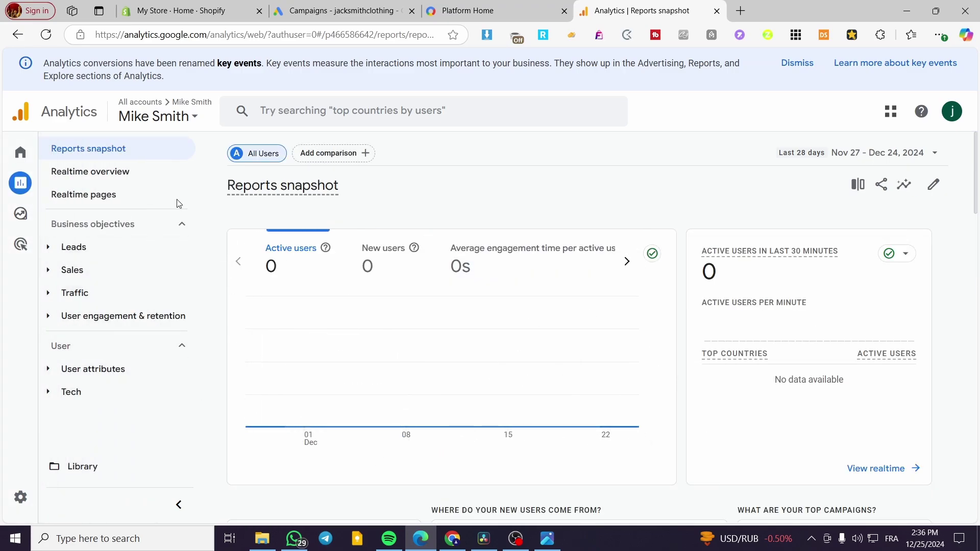
pyautogui.click(29, 220)
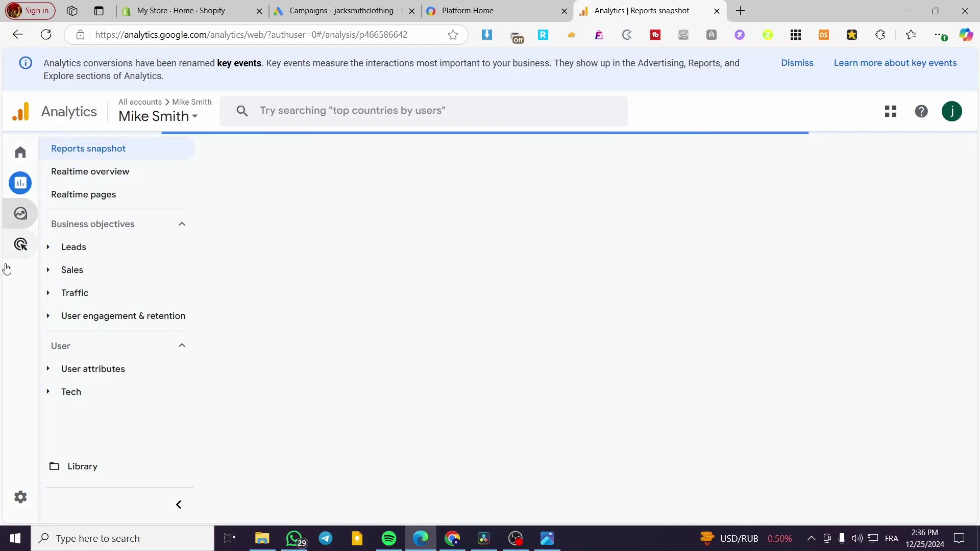
pyautogui.click(12, 249)
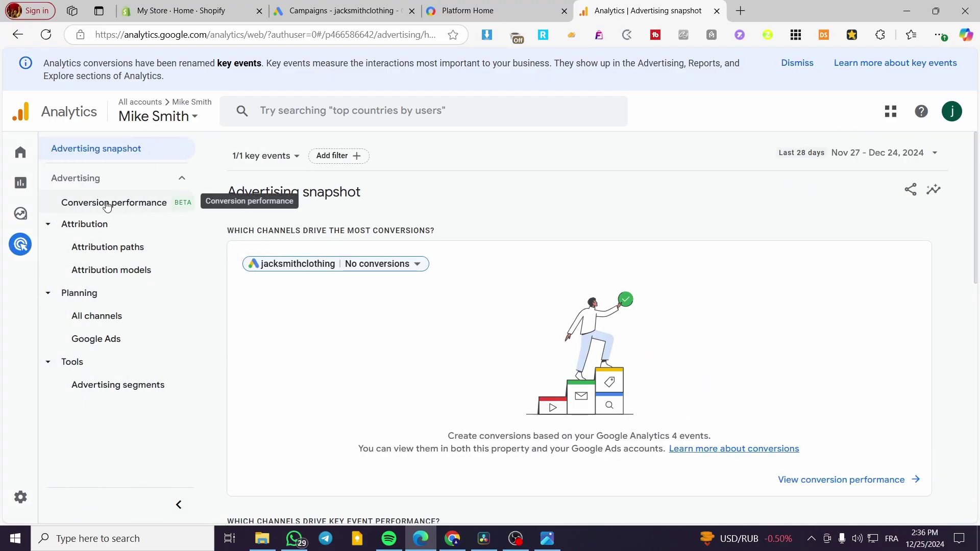
# - Examine the Google Ads campaigns report under Planning, including its chart, metrics table and the Insights question categories
pyautogui.click(101, 339)
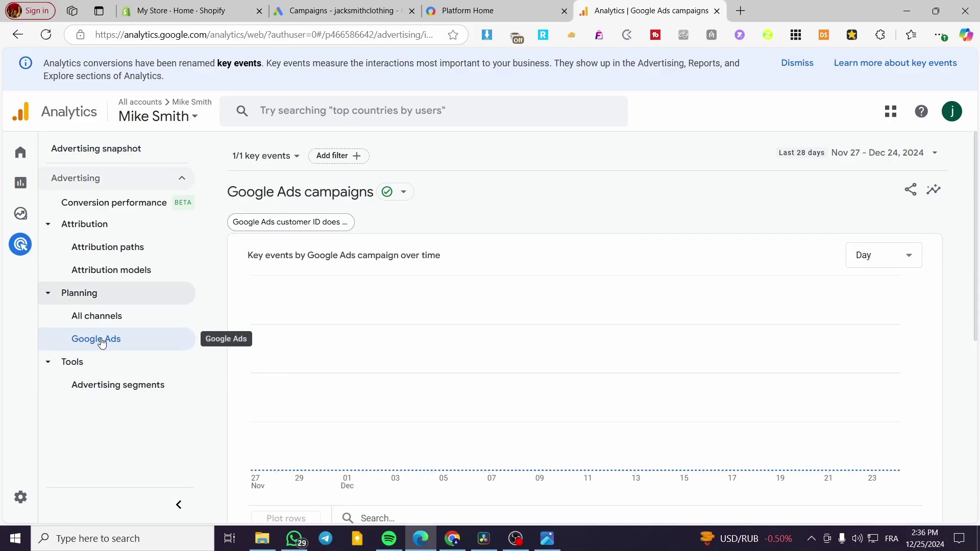
pyautogui.scroll(-3, 533, 309)
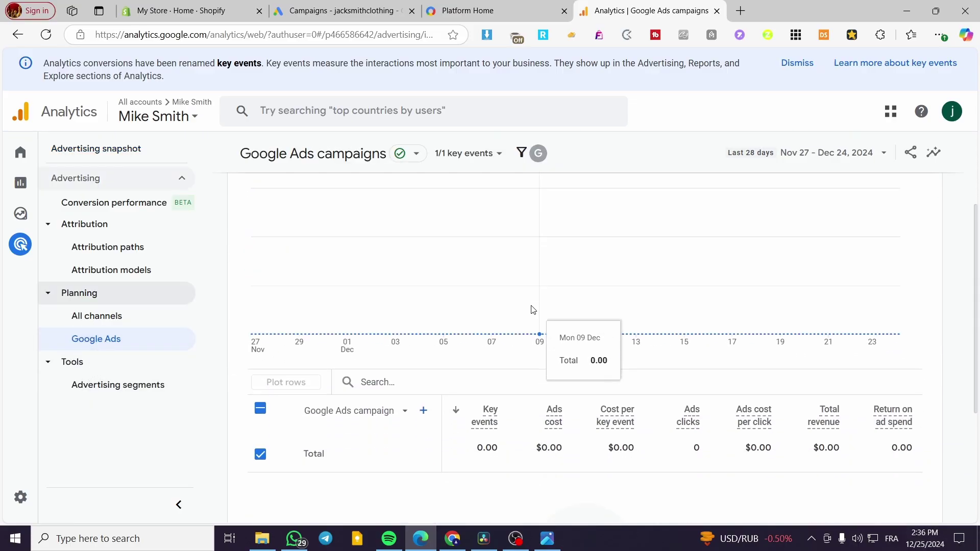
pyautogui.scroll(-2, 533, 310)
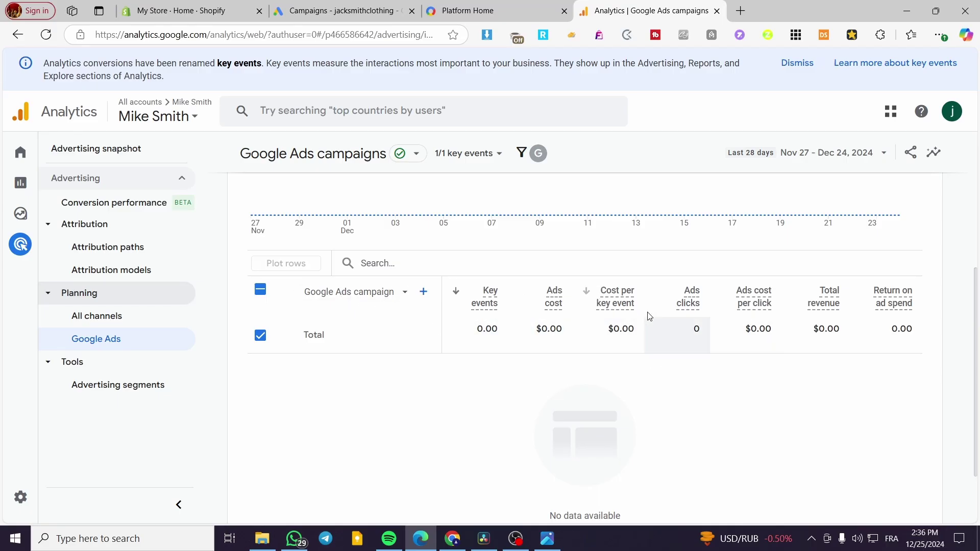
pyautogui.scroll(-2, 537, 334)
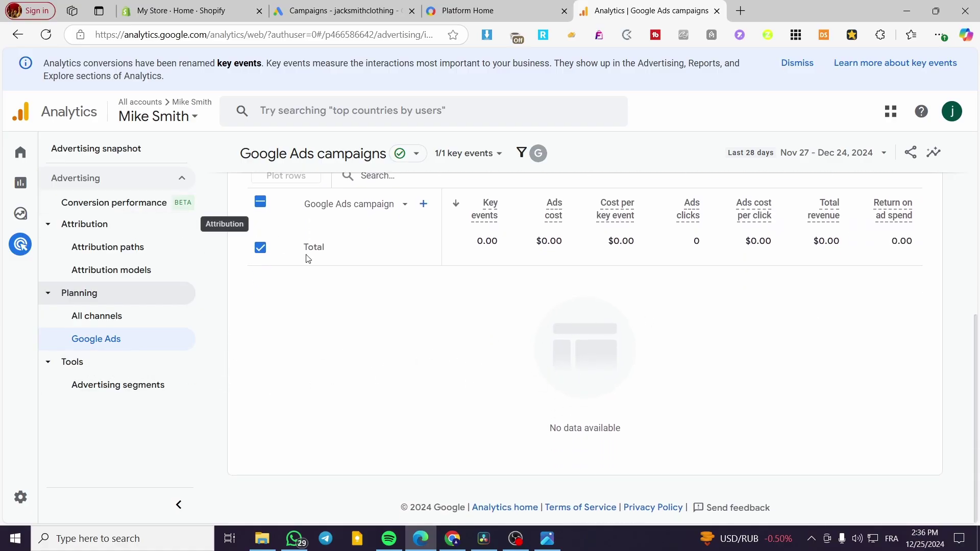
pyautogui.scroll(3, 398, 345)
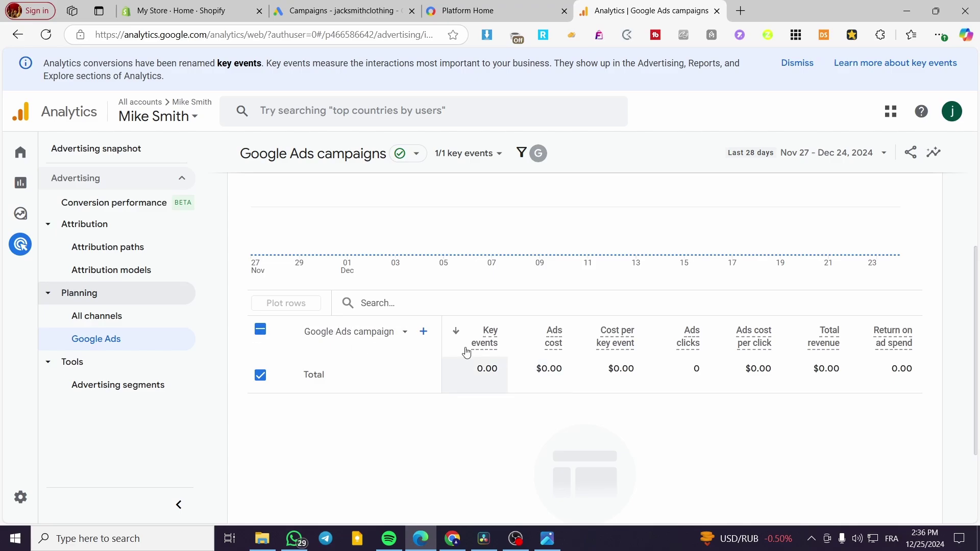
pyautogui.scroll(4, 265, 335)
pyautogui.scroll(-5, 412, 388)
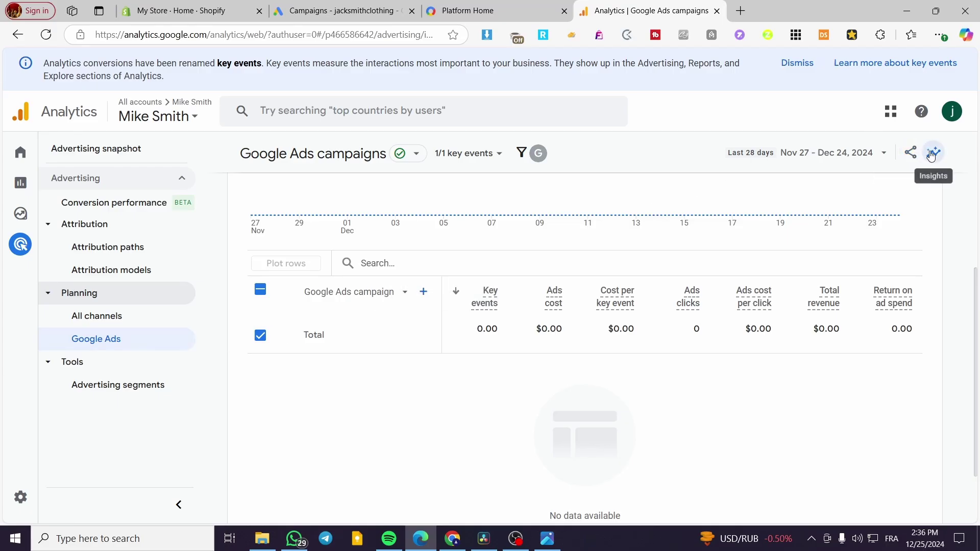
pyautogui.click(933, 156)
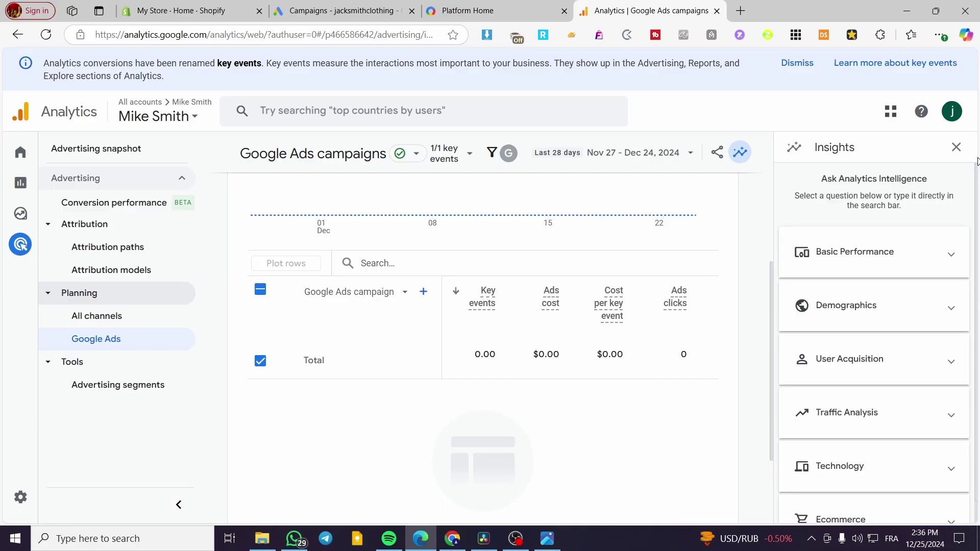
pyautogui.click(956, 147)
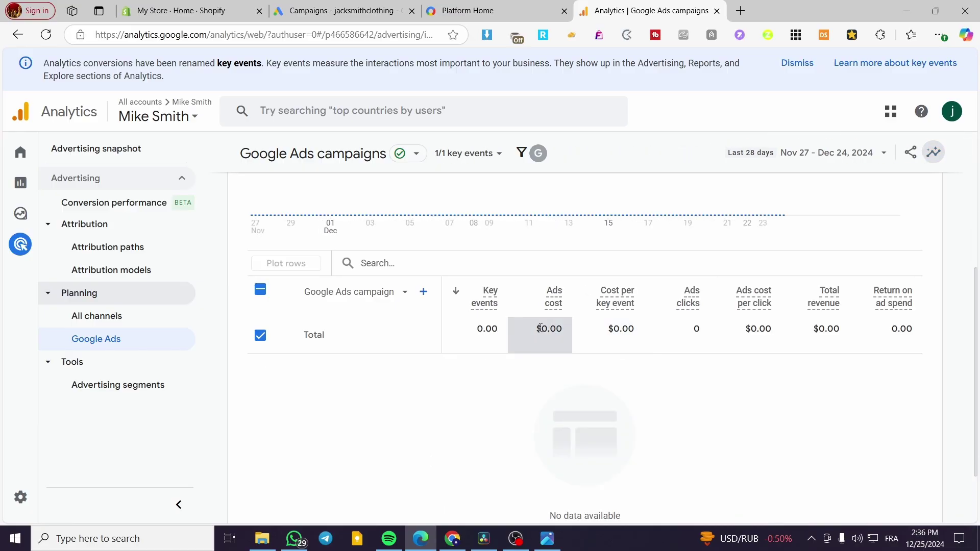